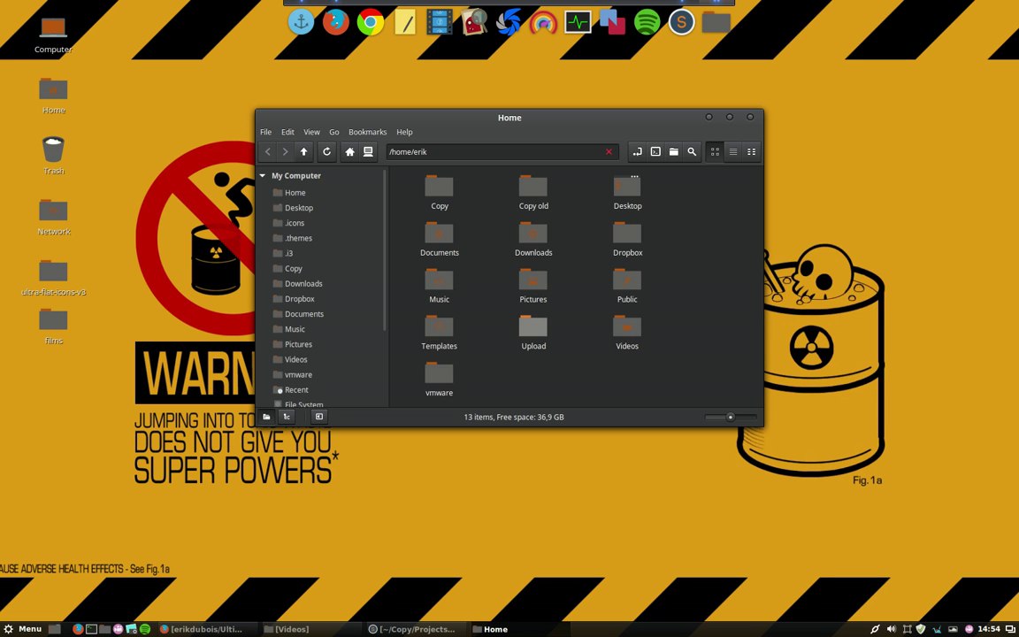
Step: Check the folder right-click menu, then run screenfetch in a new terminal and close it
right_click(572, 206)
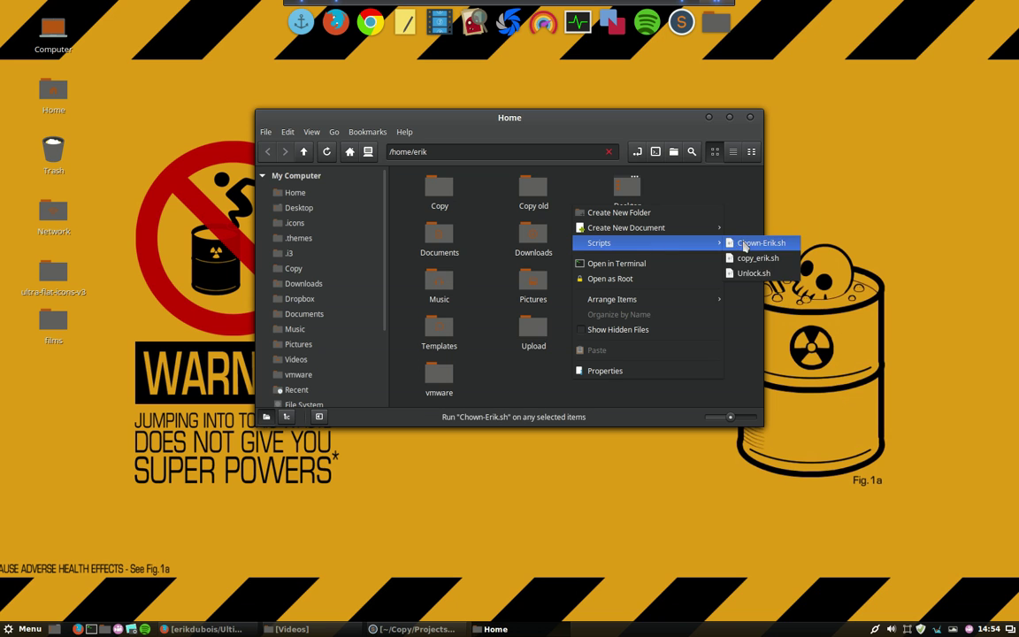
mouse_move(646, 242)
click(509, 131)
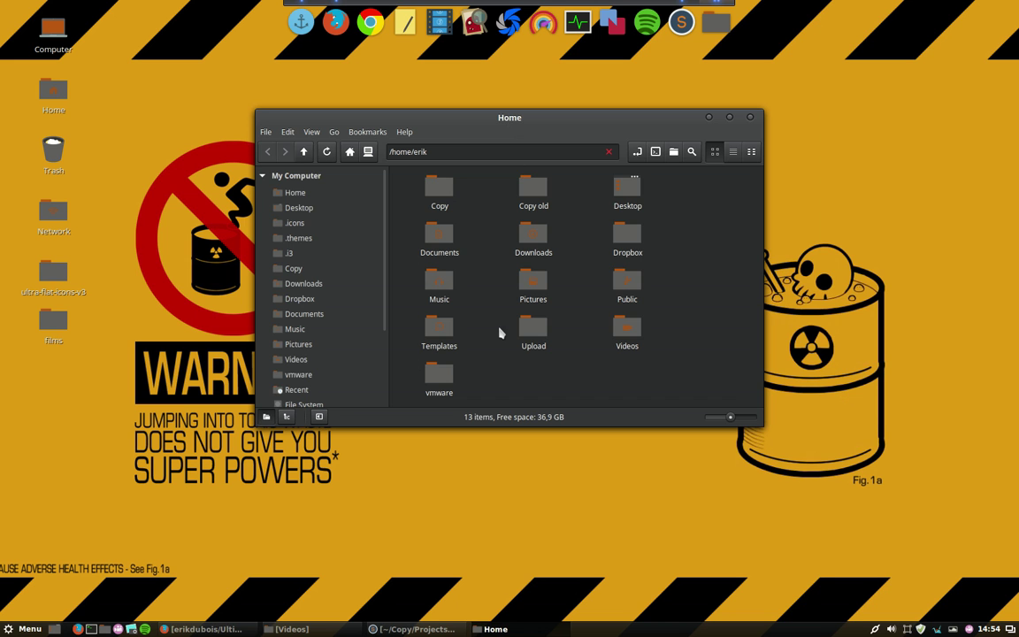
key(ctrl+alt+t)
text(sc)
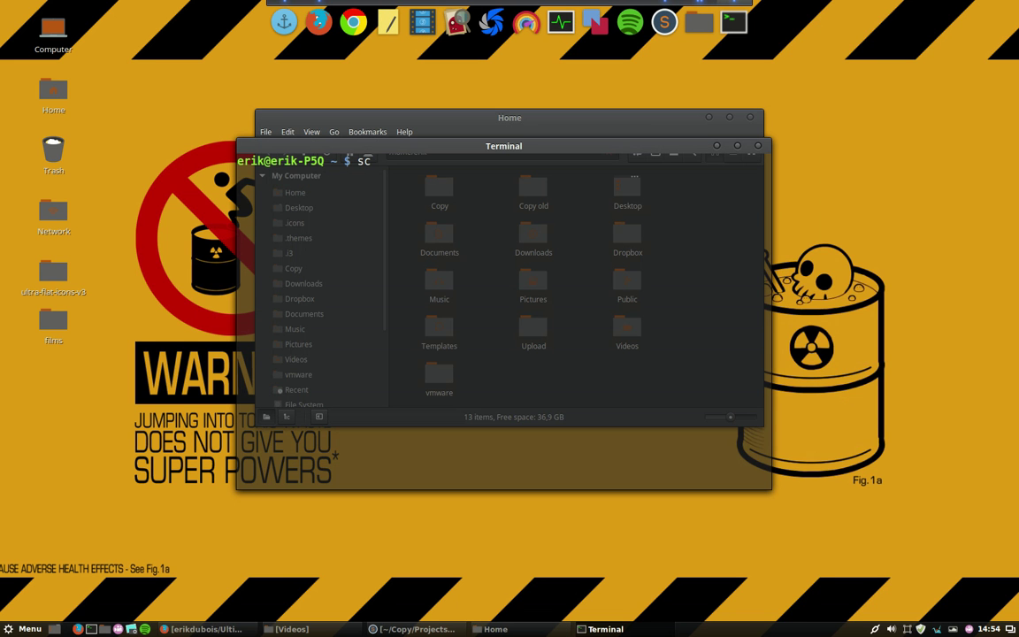
text(reen)
text(fetch)
key(Return)
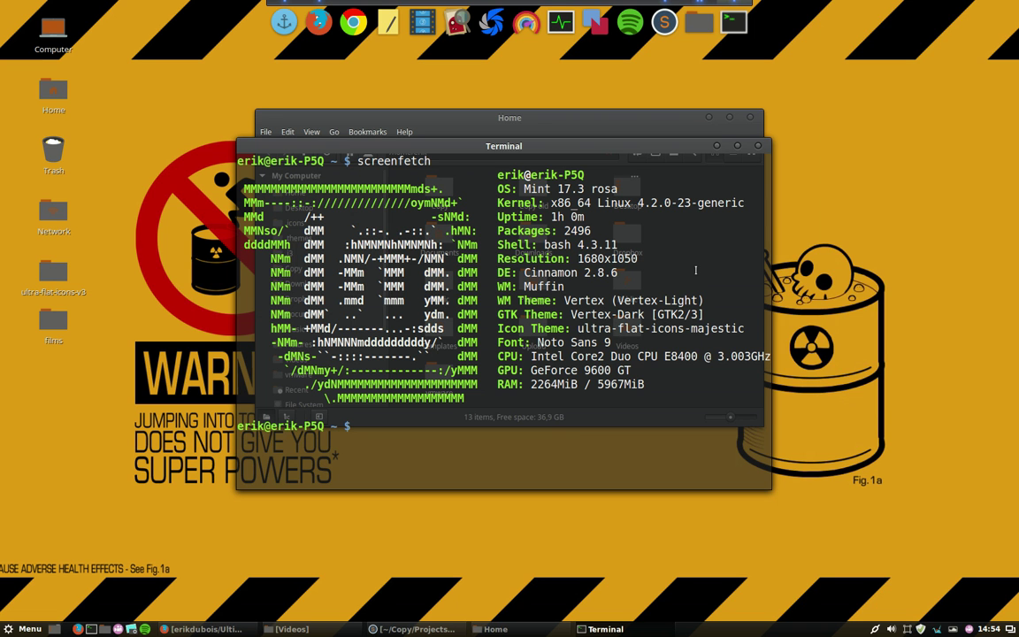
click(758, 146)
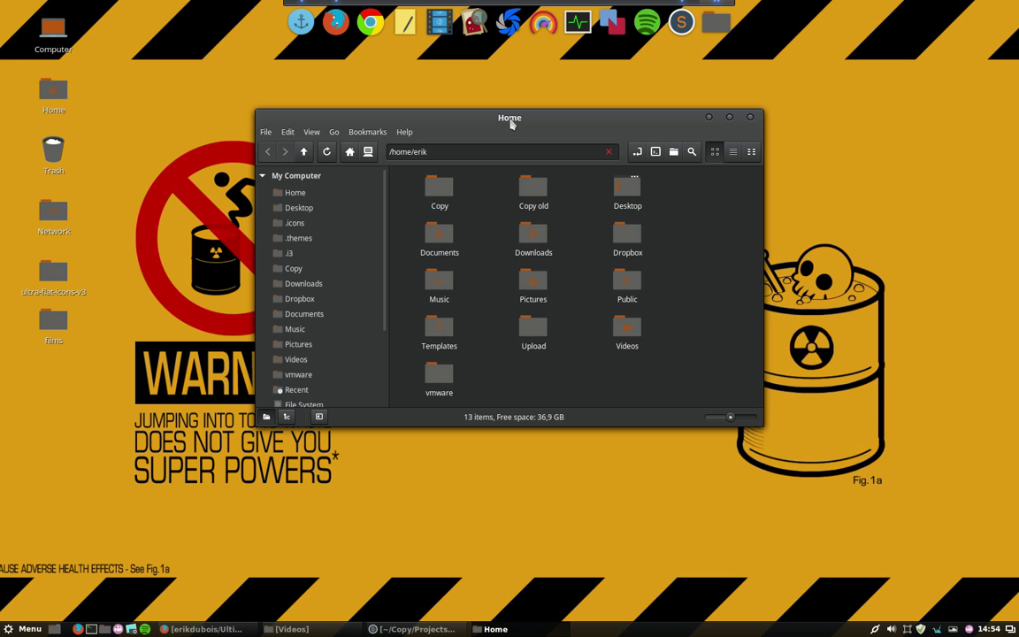
Step: Open Edit > Plugins and scroll through the enabled actions, scripts and extensions
click(288, 133)
key(Right)
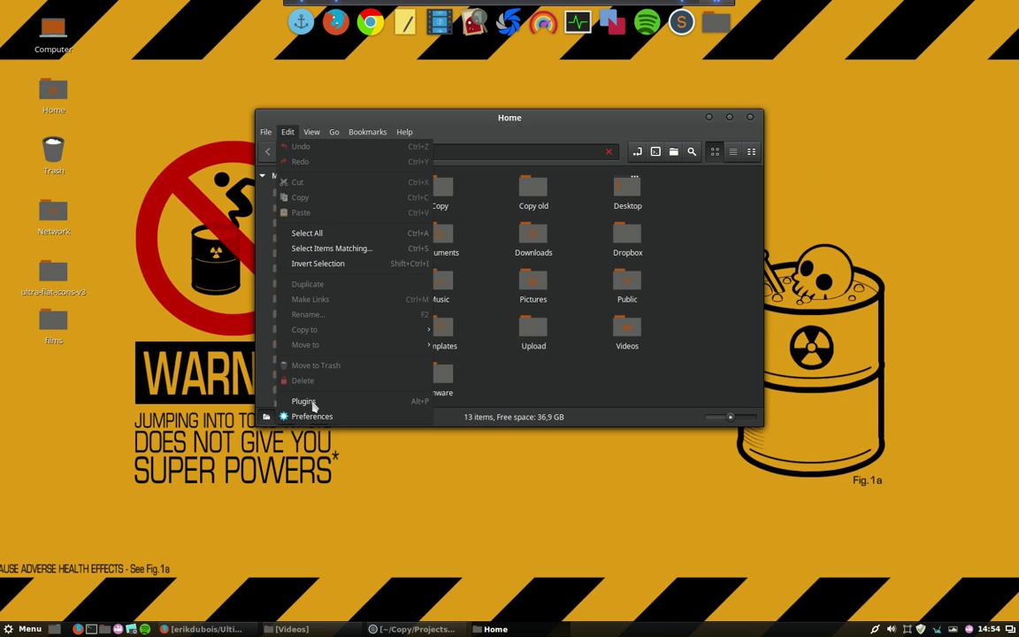
click(314, 402)
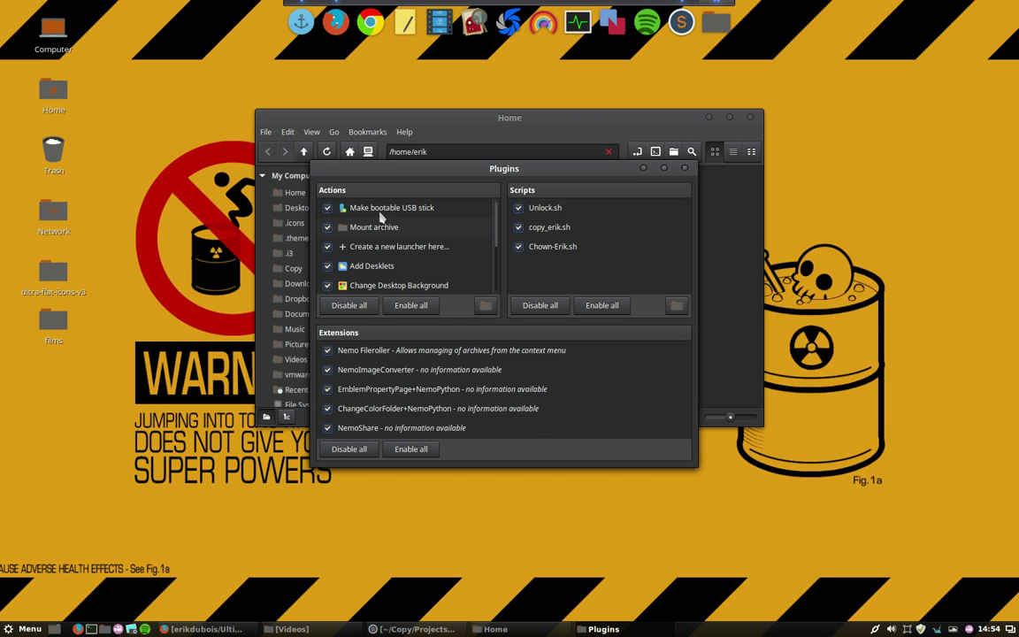
scroll(356, 222, down, 3)
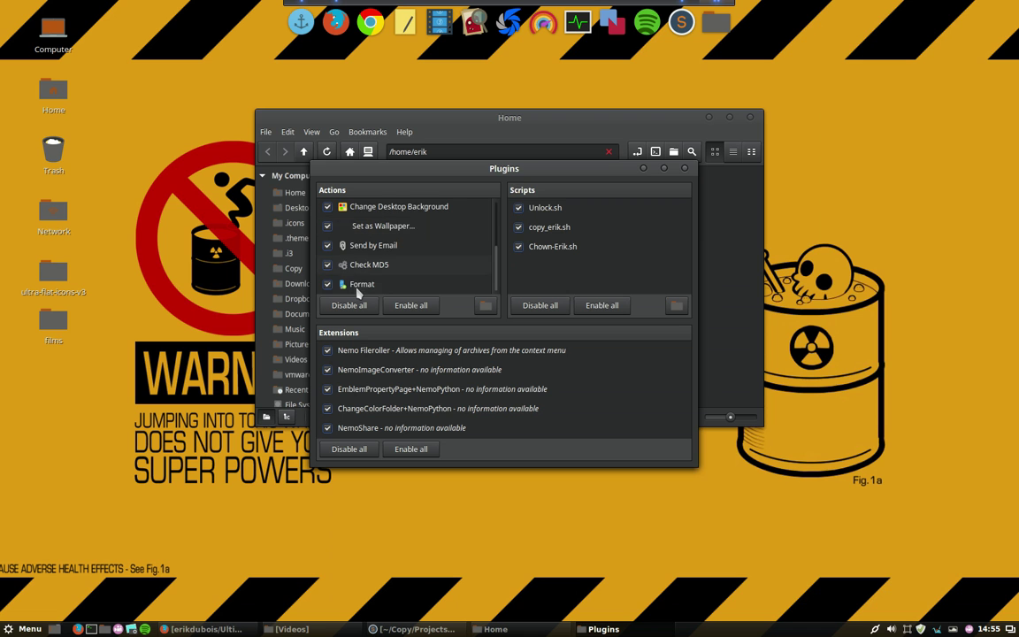
scroll(329, 281, up, 3)
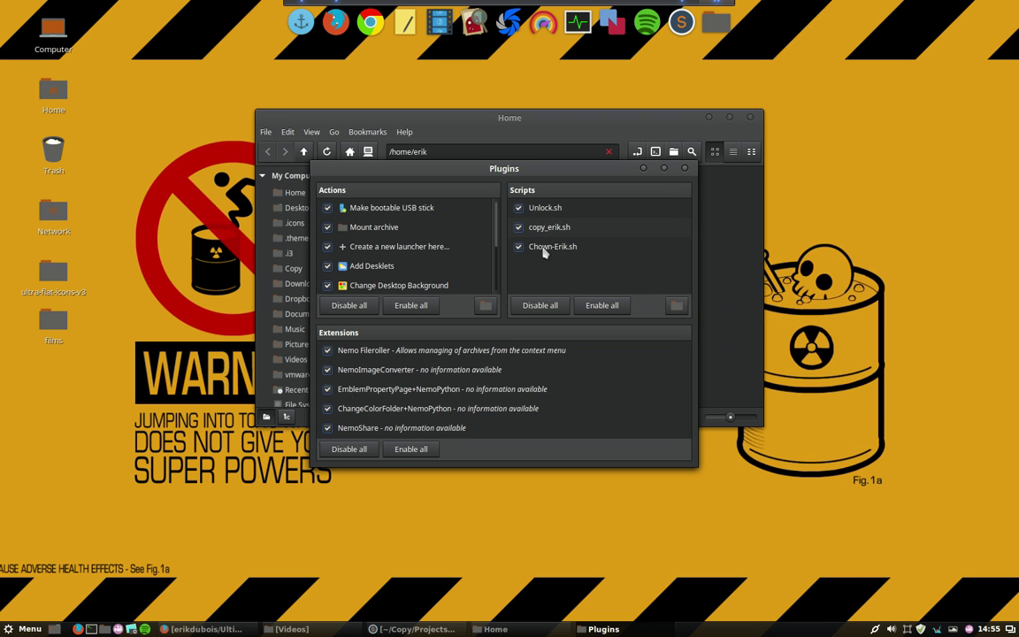
Step: Open ~/.local/share/nemo/scripts from the Plugins Scripts folder button and select its path text
click(678, 306)
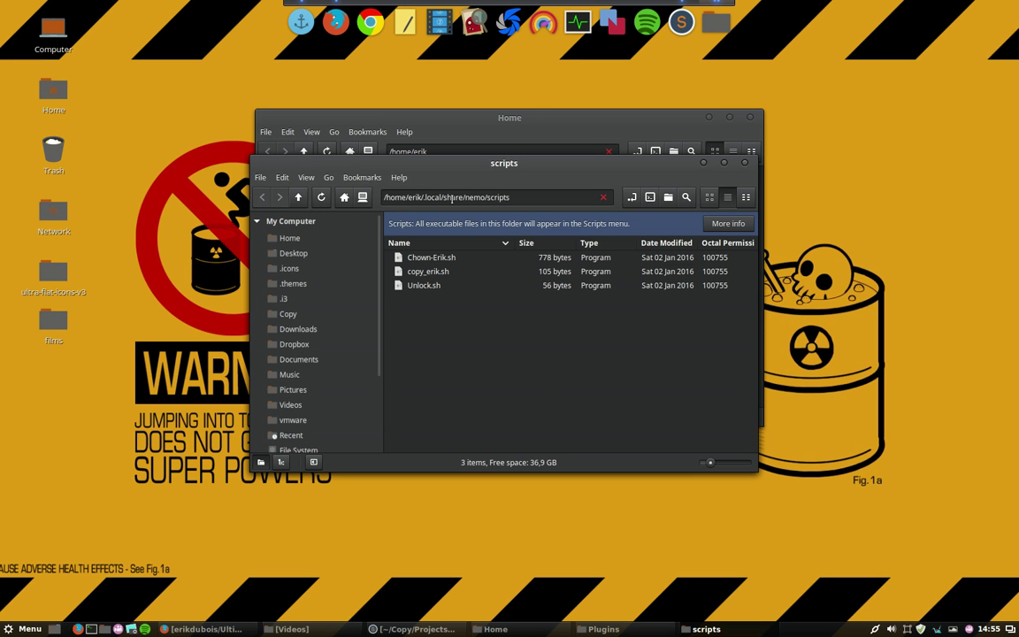
click(435, 197)
drag(423, 198, 522, 199)
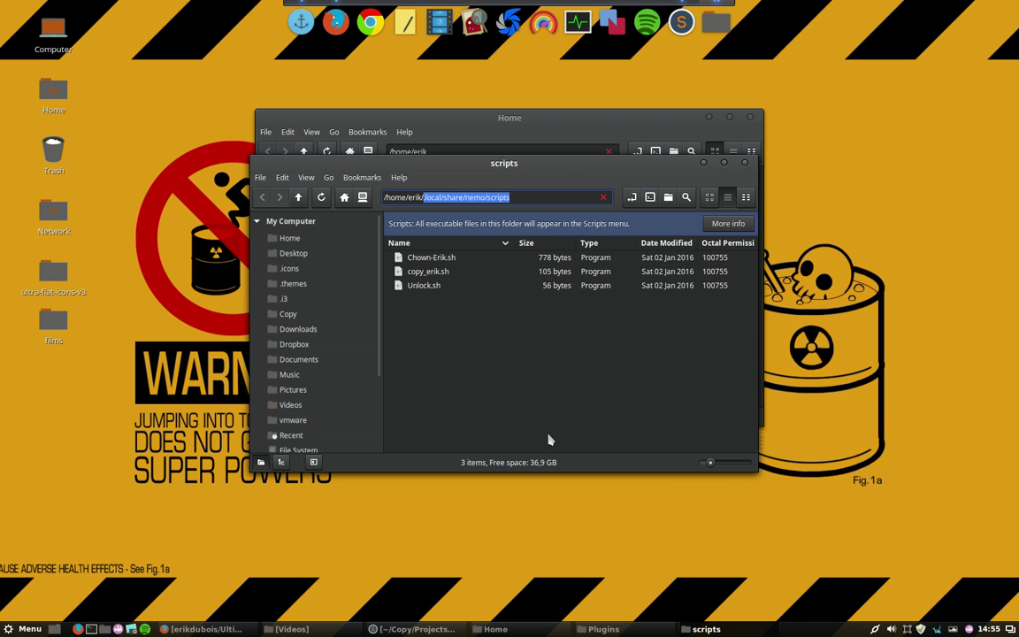
right_click(528, 390)
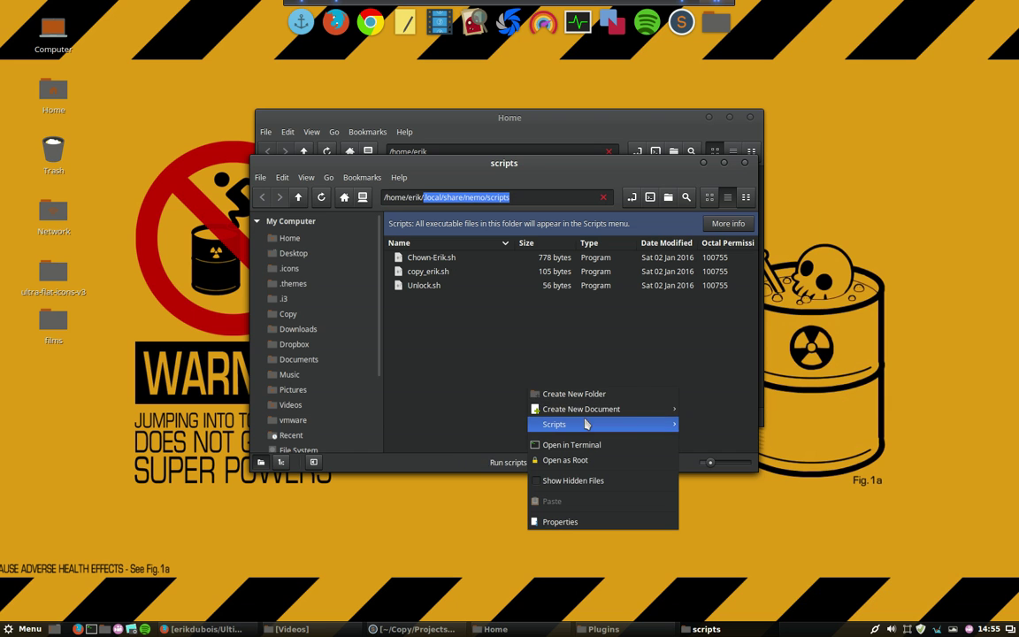
Step: Download the Ultimate-Linux-Mint-17.3 GitHub repo as a ZIP in Firefox and show it in Downloads
mouse_move(602, 424)
click(203, 628)
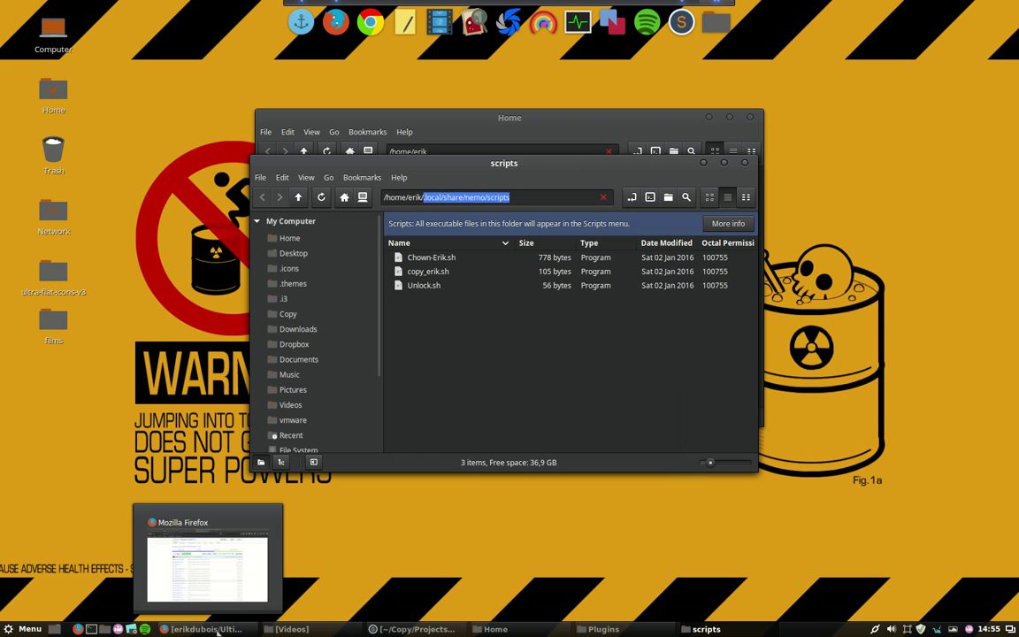
click(204, 629)
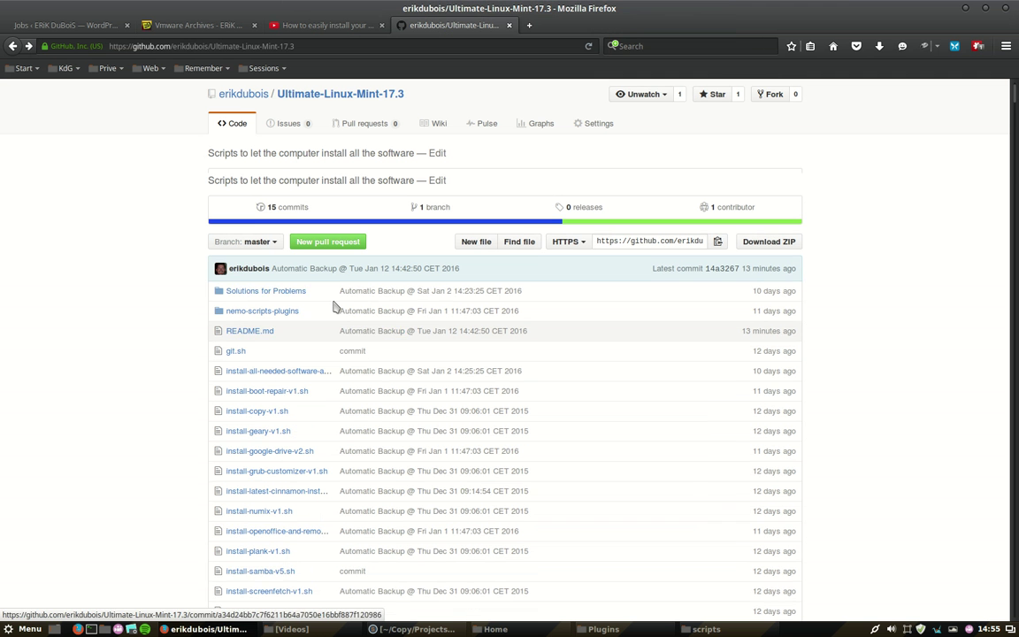
scroll(336, 265, up, 1)
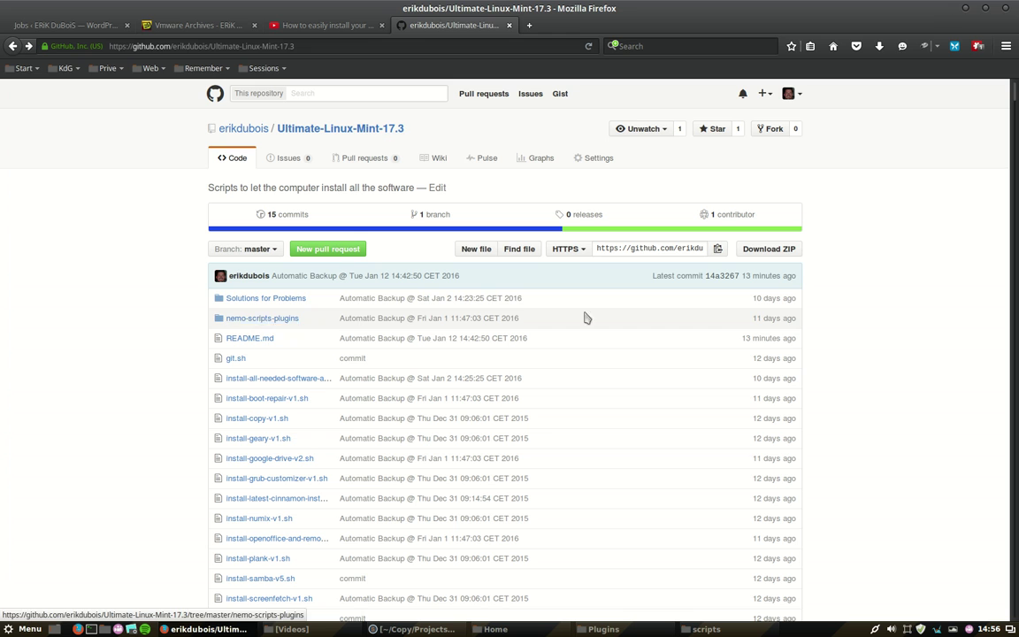
click(778, 253)
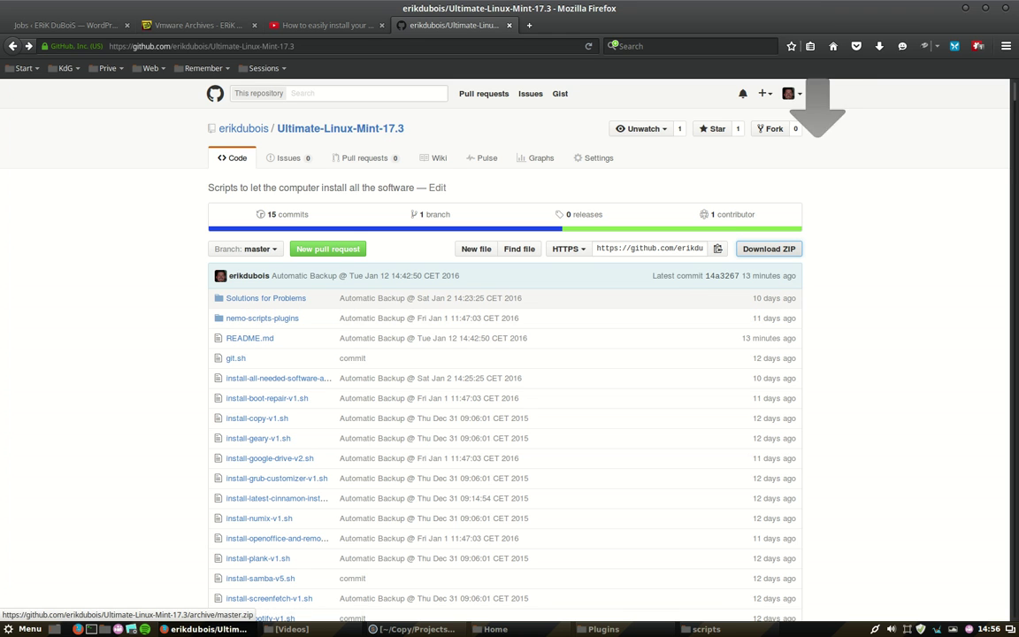
click(880, 48)
click(871, 86)
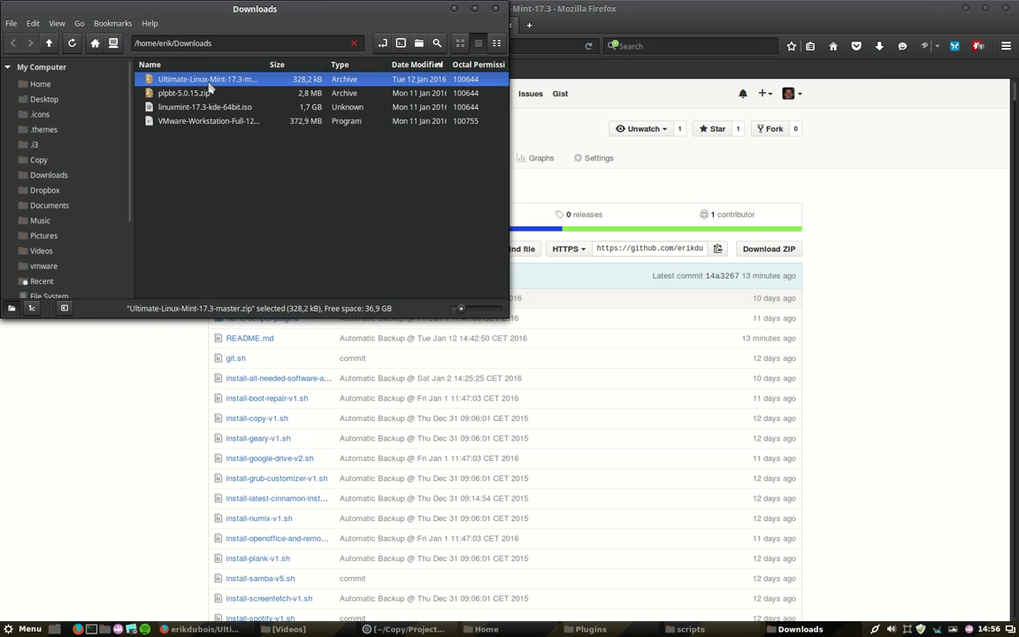
Step: Extract the downloaded ZIP and open its nemo-scripts-plugins folder
right_click(202, 85)
click(274, 306)
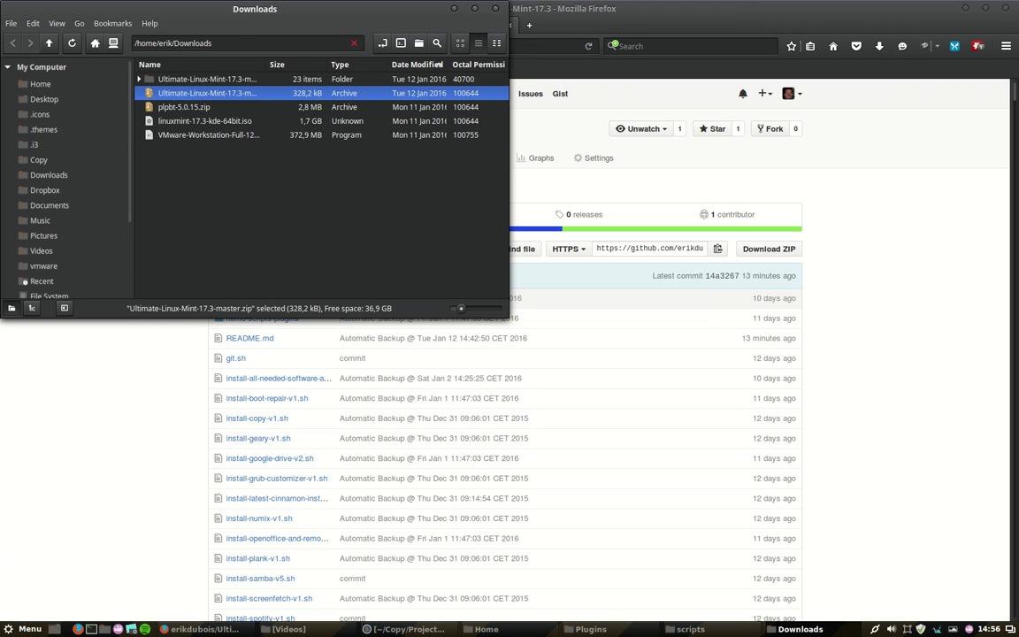
double_click(205, 79)
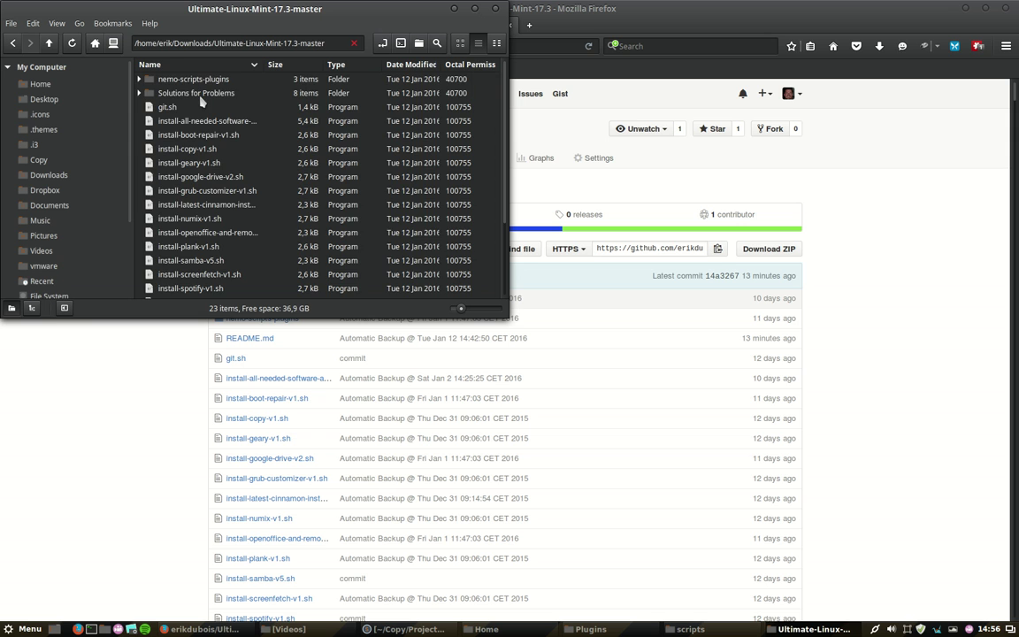
double_click(196, 82)
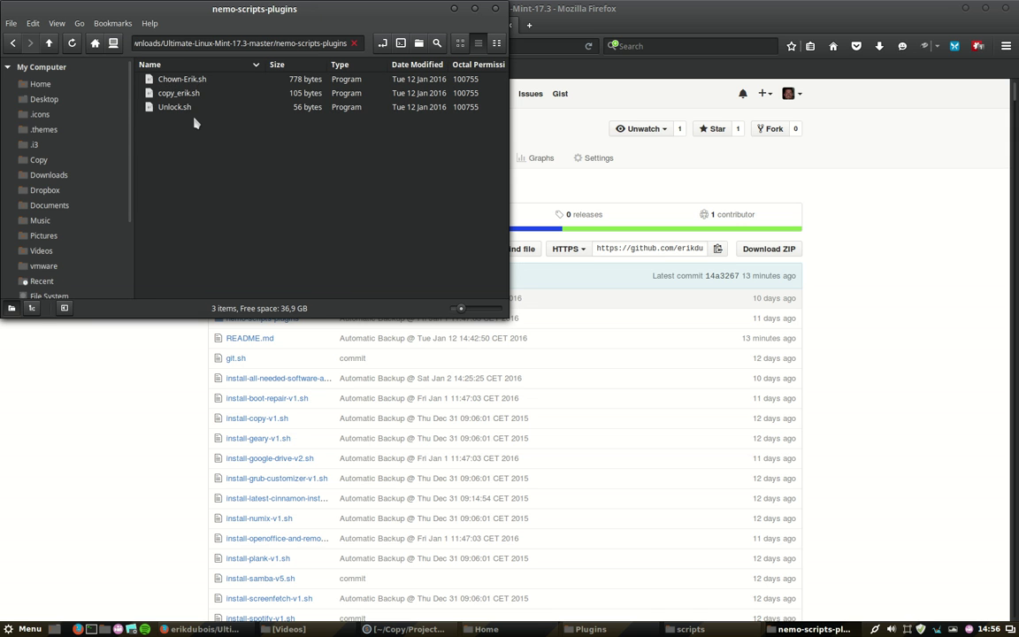
Step: Copy all three scripts: Chown-Erik.sh, copy_erik.sh and Unlock.sh
key(ctrl+a)
right_click(202, 104)
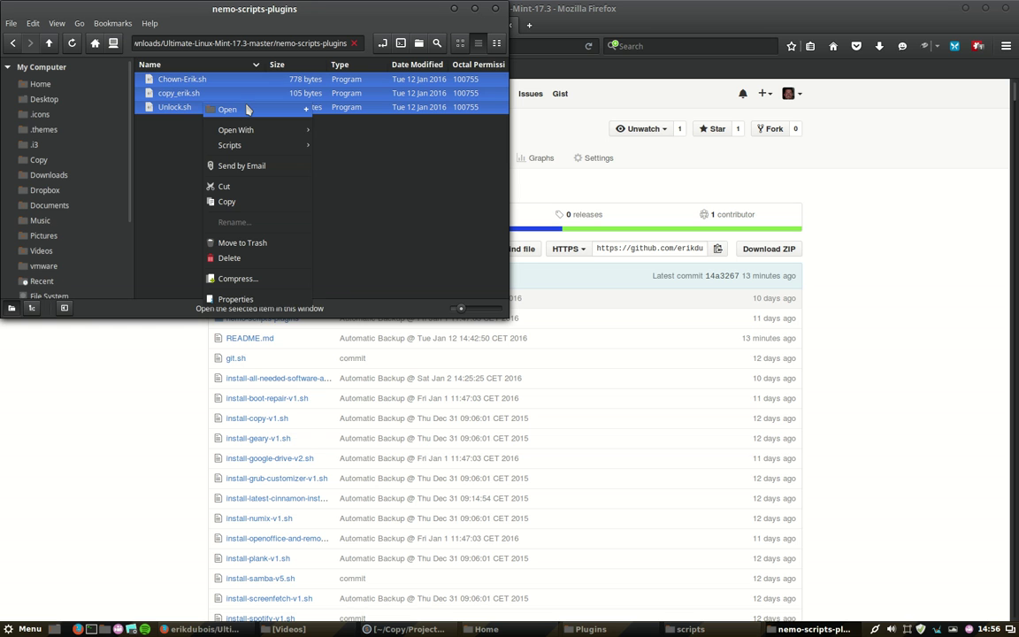
click(228, 203)
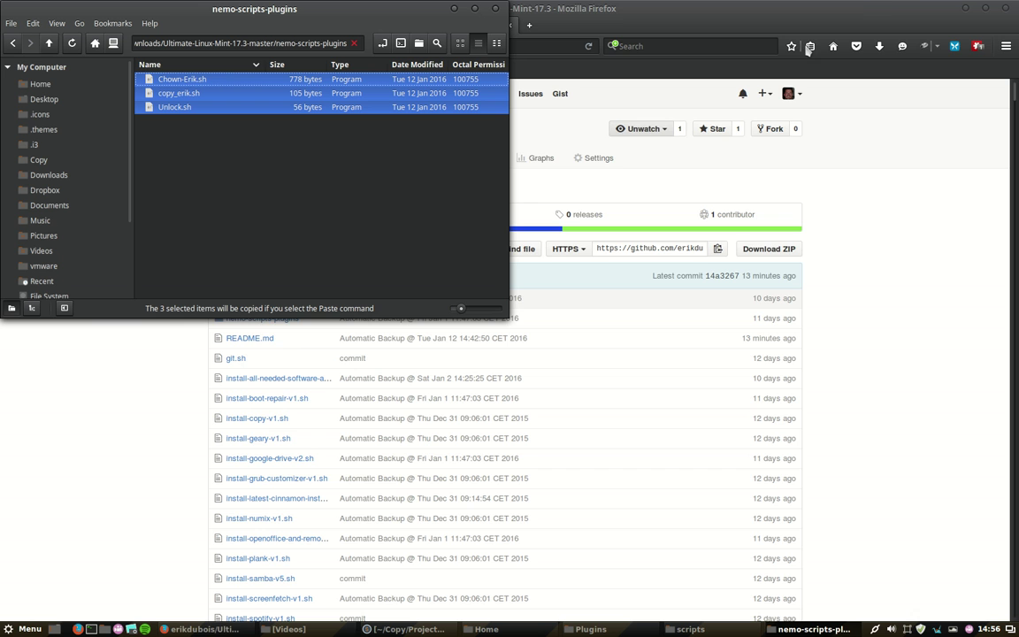
Step: Minimize Firefox and the nemo-scripts-plugins window, and close the old Plugins window
click(966, 8)
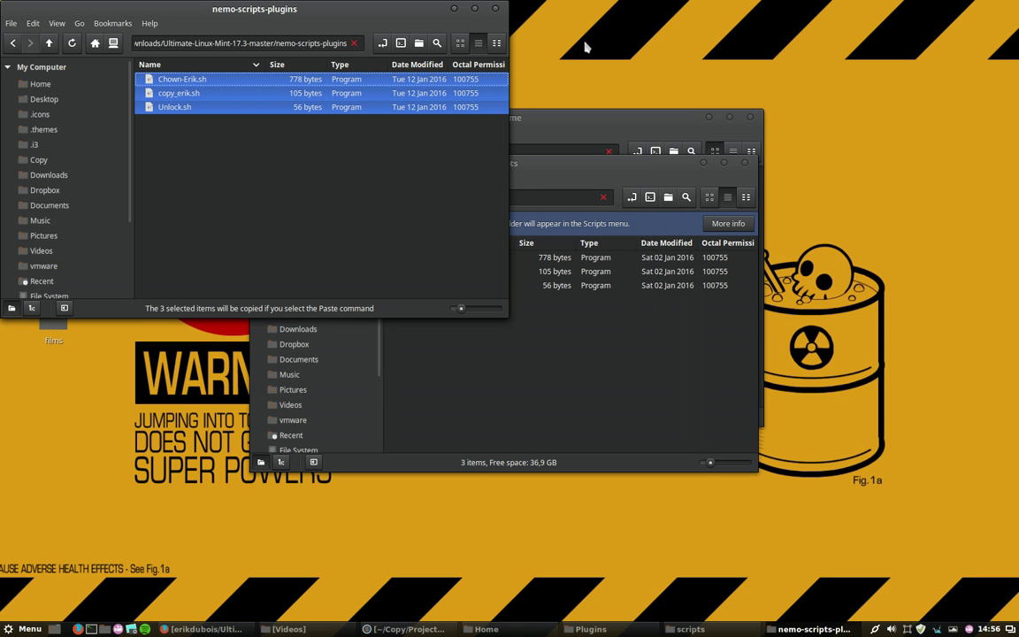
click(454, 8)
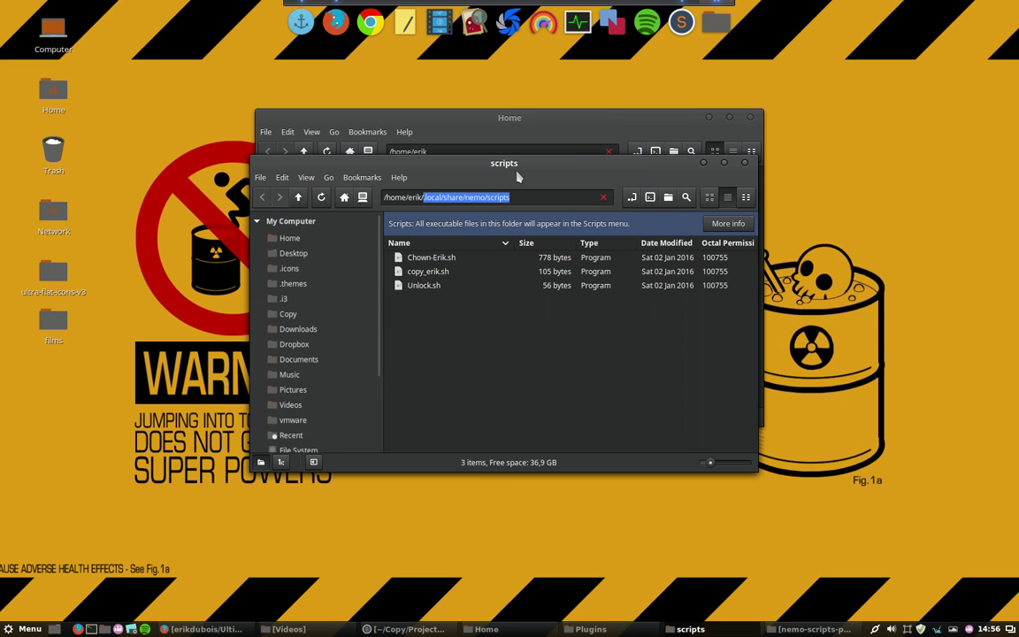
mouse_move(504, 162)
mouse_down()
mouse_move(759, 268)
mouse_move(742, 266)
mouse_up()
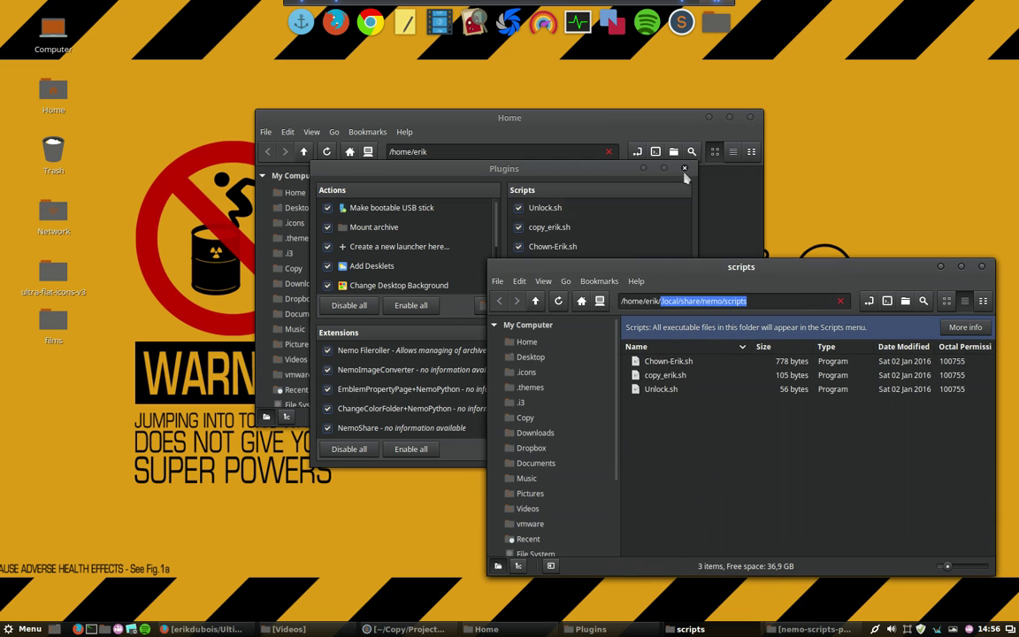
click(685, 168)
click(260, 124)
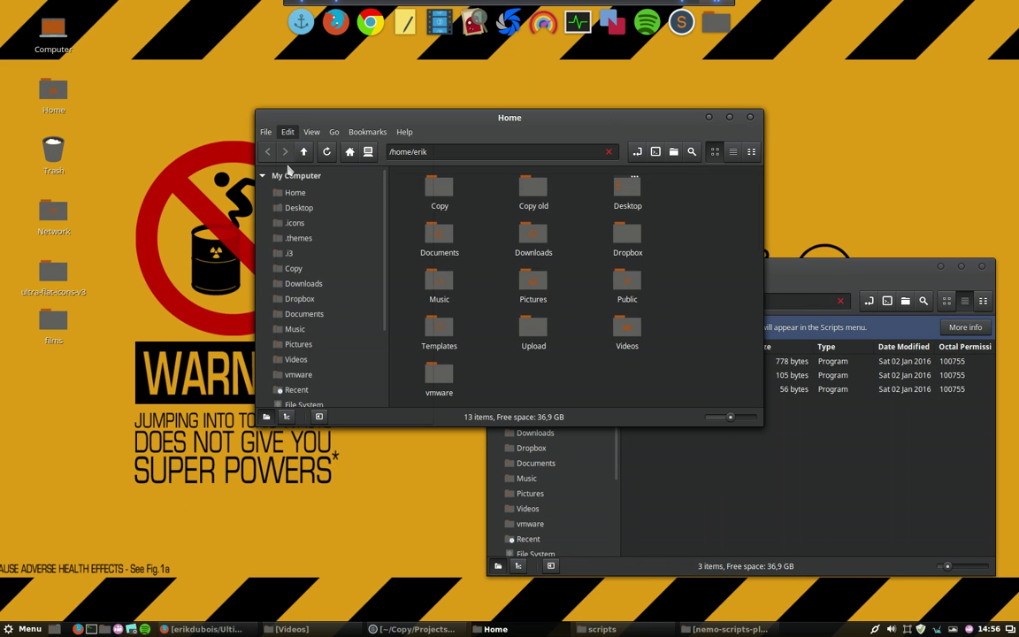
Step: Reopen Edit > Plugins and open the ~/.local/share/nemo/scripts folder from it
click(288, 132)
click(319, 401)
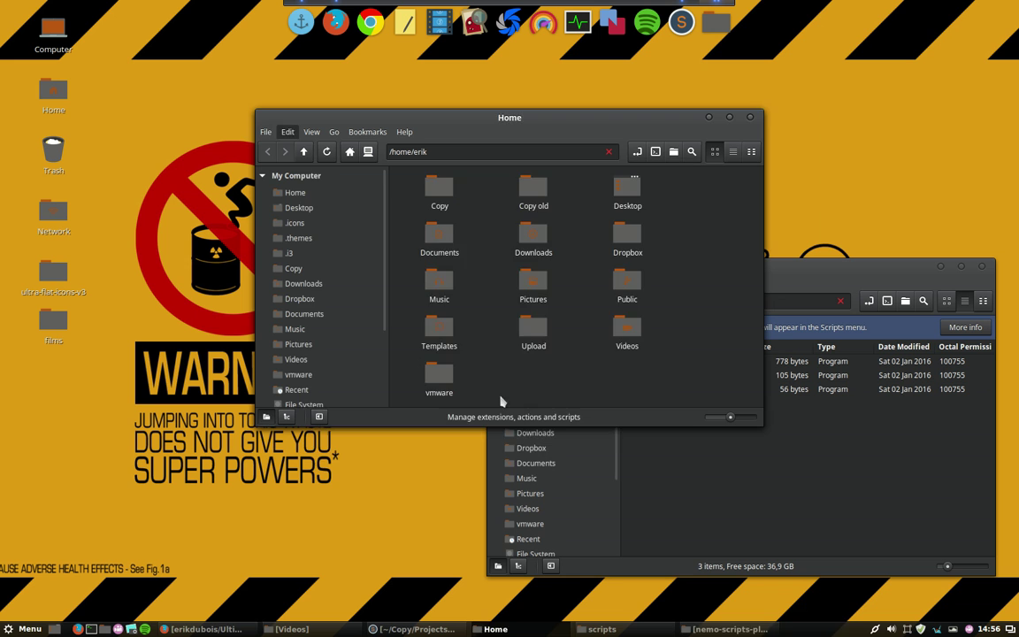
click(677, 306)
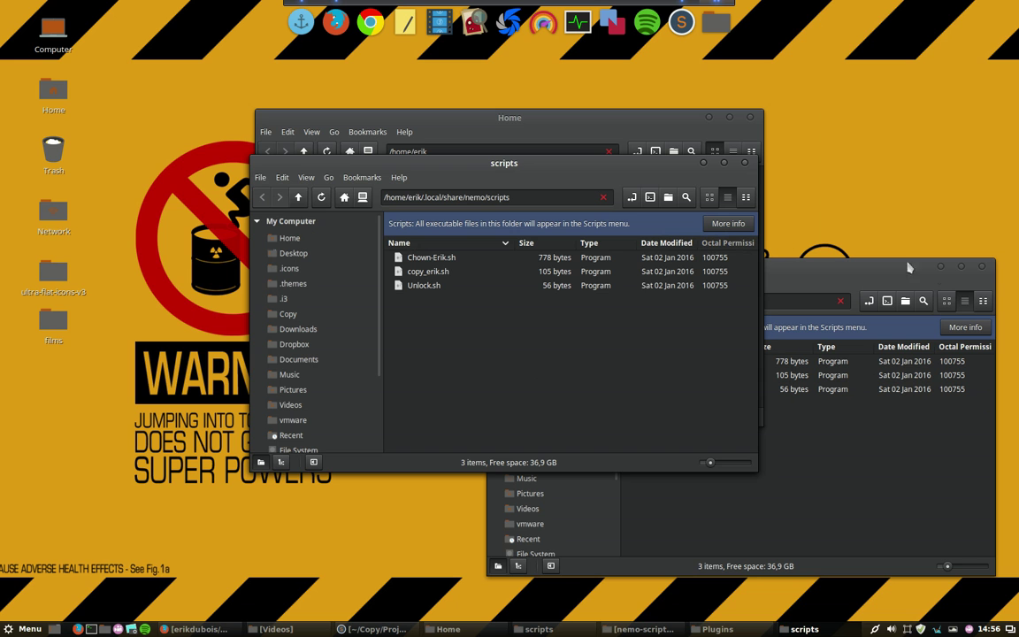
double_click(453, 262)
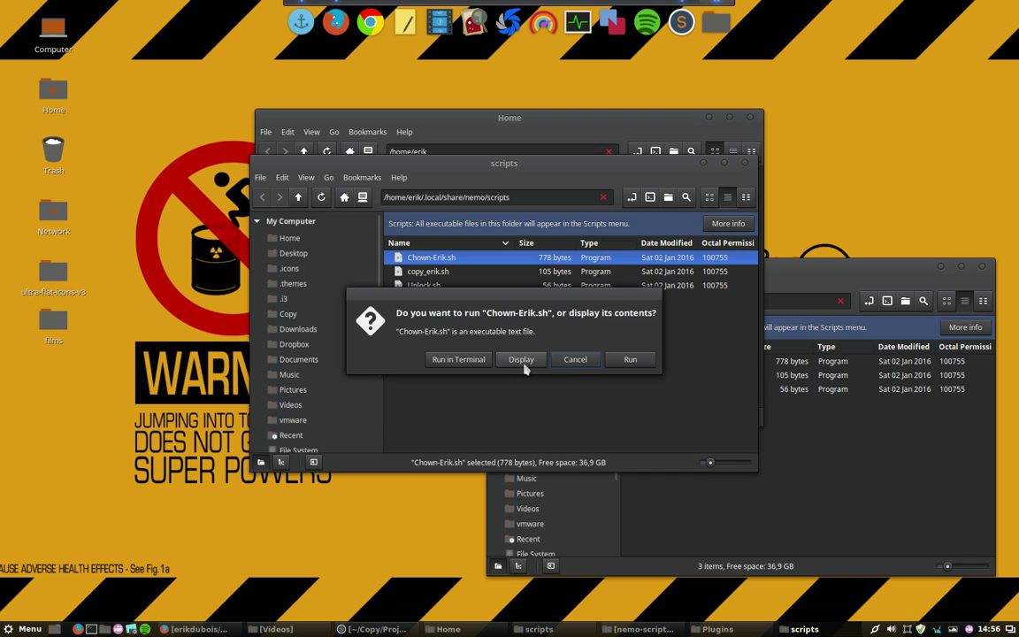
click(522, 361)
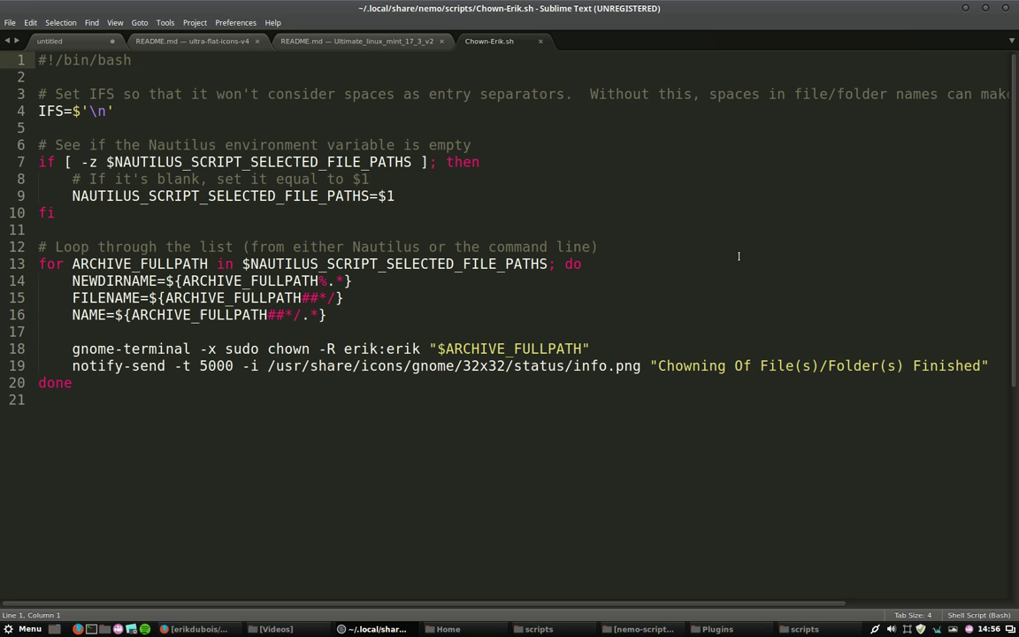
drag(344, 349, 420, 349)
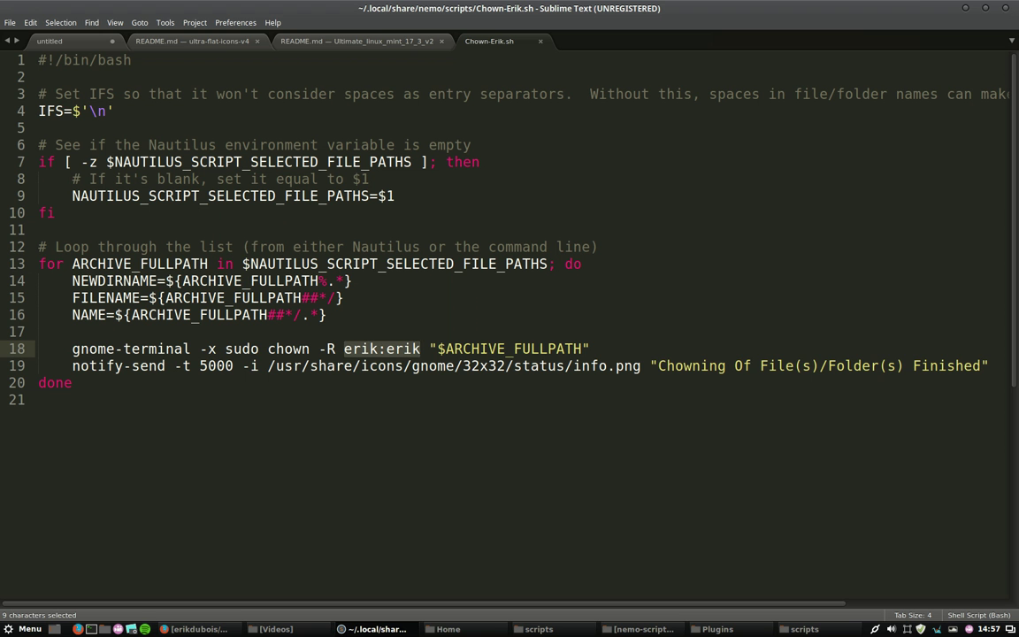
Step: Display copy_erik.sh in Sublime Text, select its line-3 backup path, then close the editor
click(966, 8)
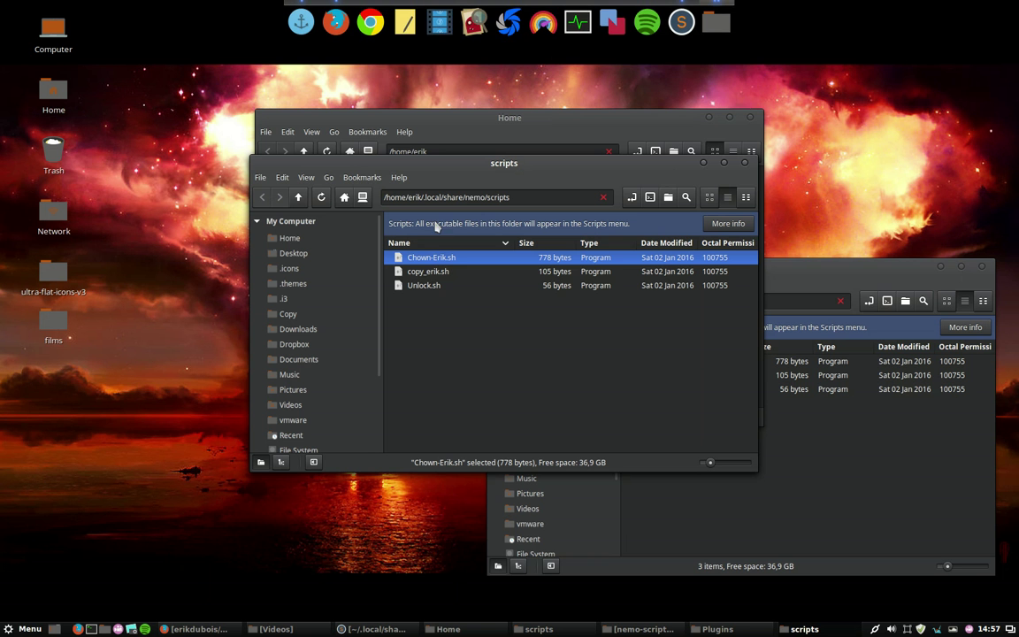
double_click(434, 272)
click(513, 358)
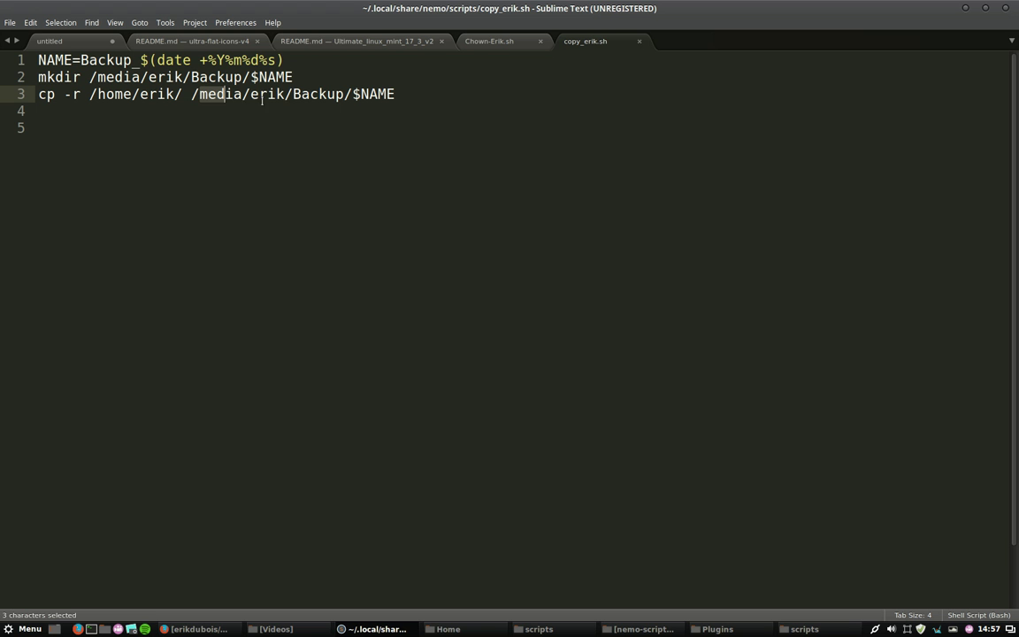
drag(262, 99, 319, 96)
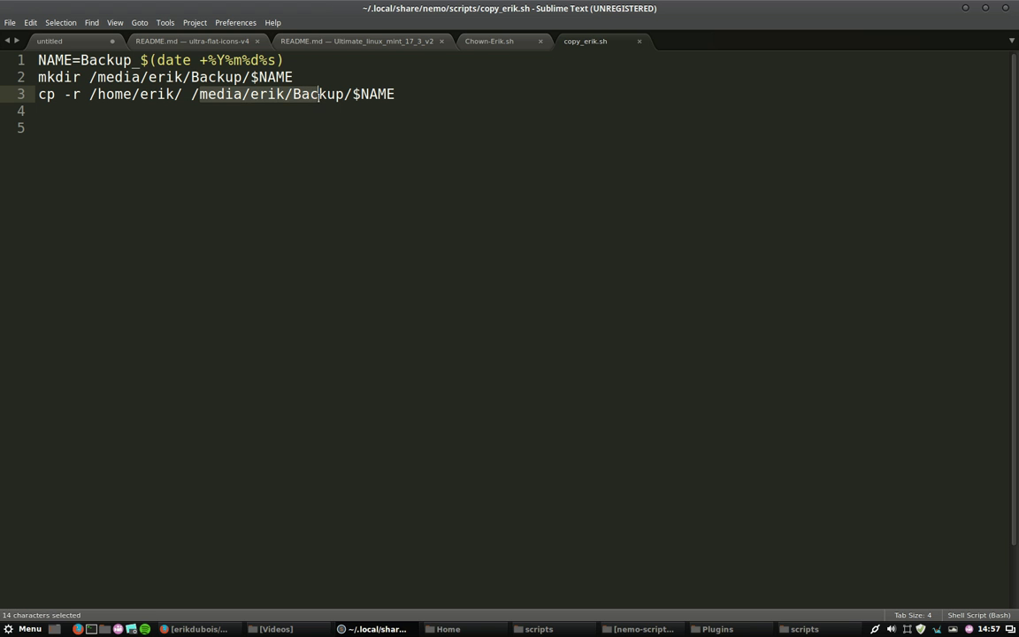
click(1005, 11)
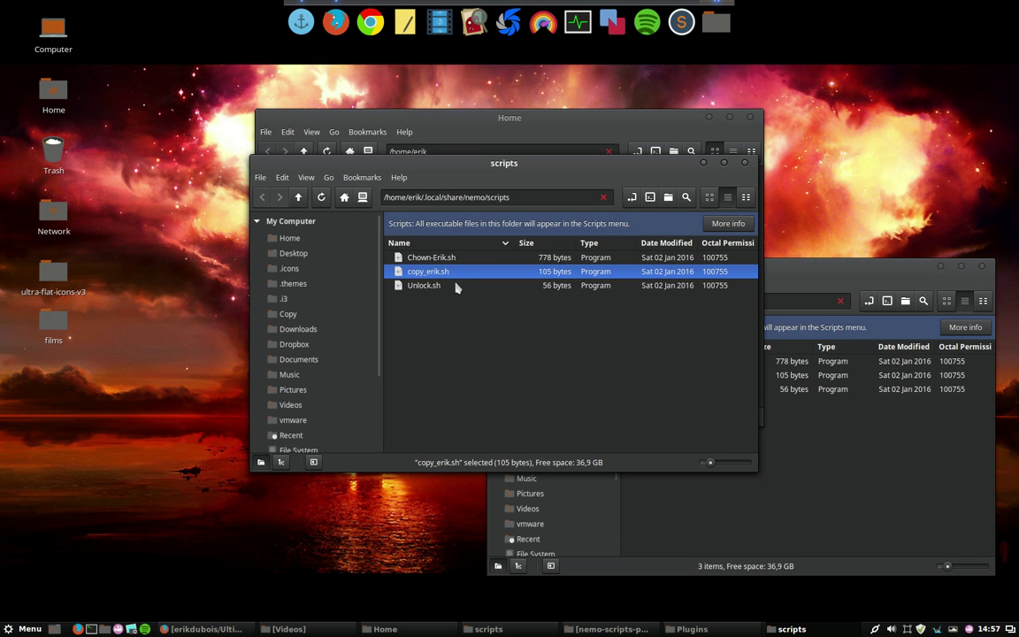
Step: Display Unlock.sh in Sublime Text to read its chmod 777 and chown lines, then minimize it
click(457, 287)
right_click(456, 287)
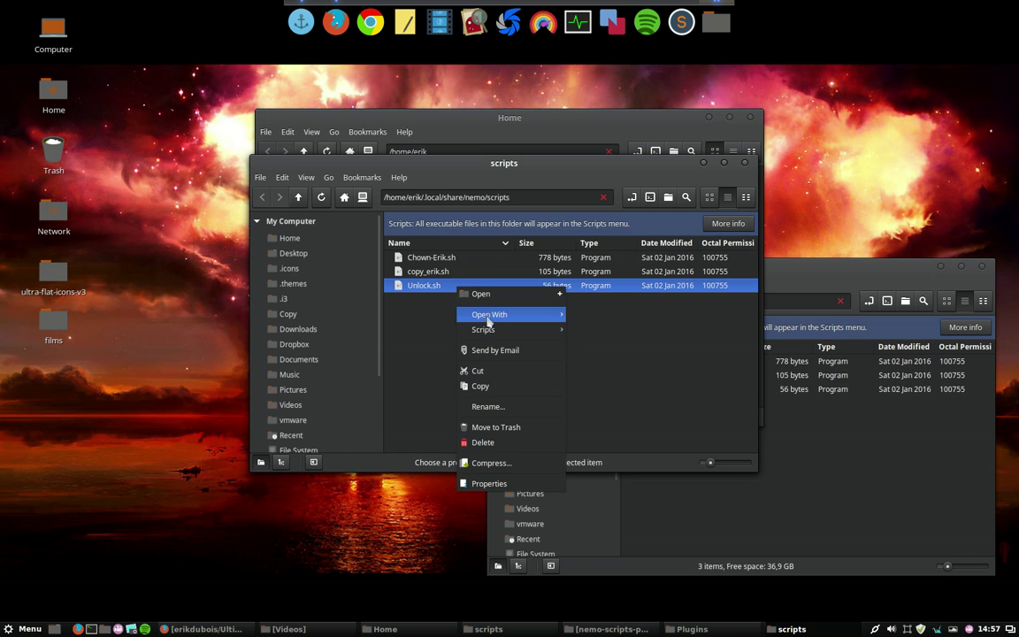
click(432, 292)
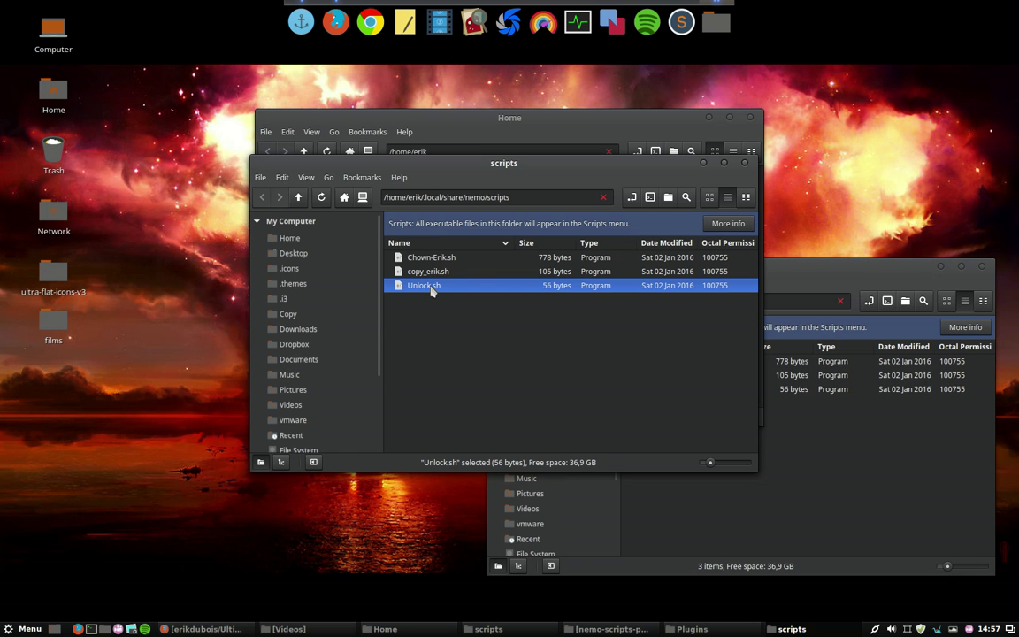
double_click(433, 292)
click(501, 361)
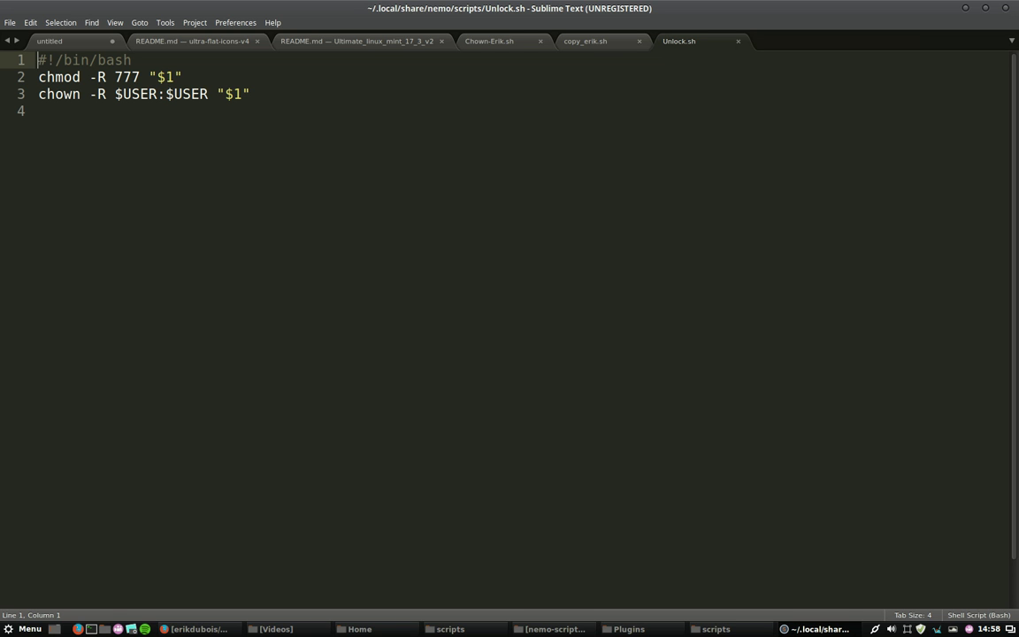
click(966, 9)
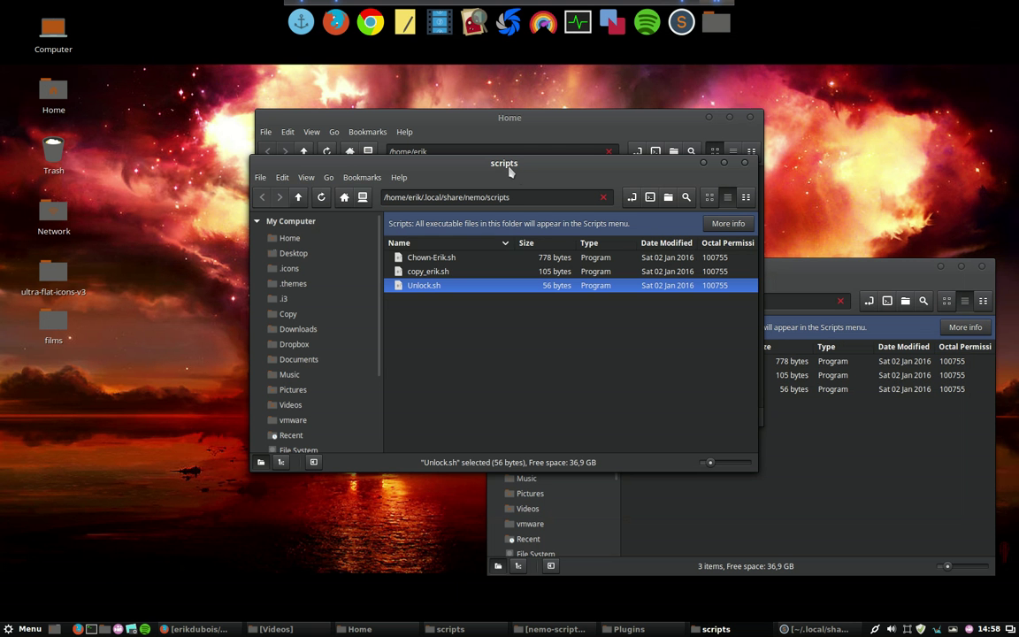
Step: Check the Plugins Scripts list, then close the scripts folder and Plugins windows
drag(504, 164, 479, 261)
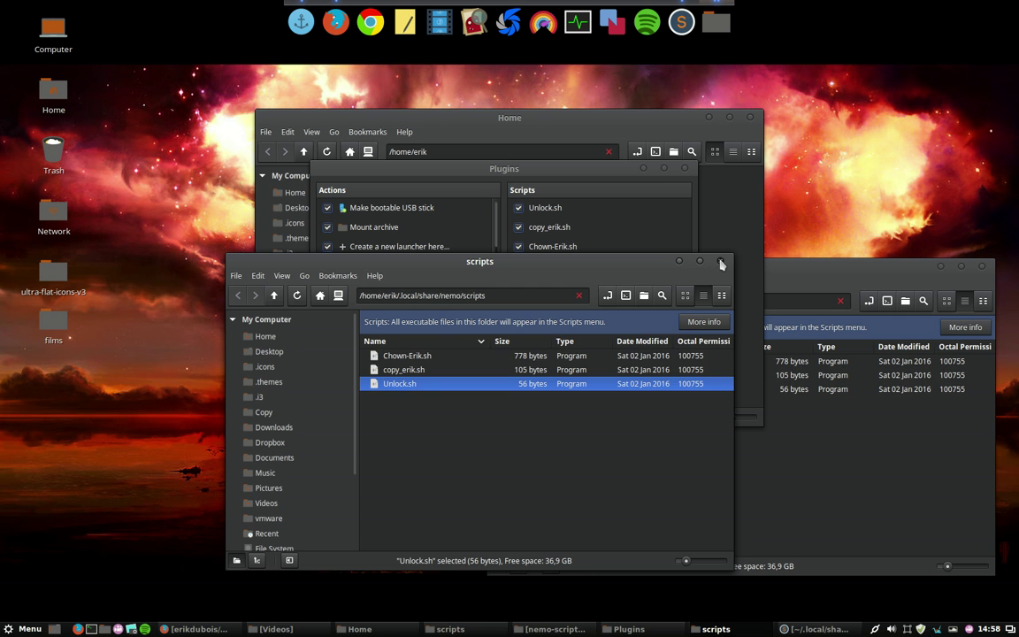
click(721, 263)
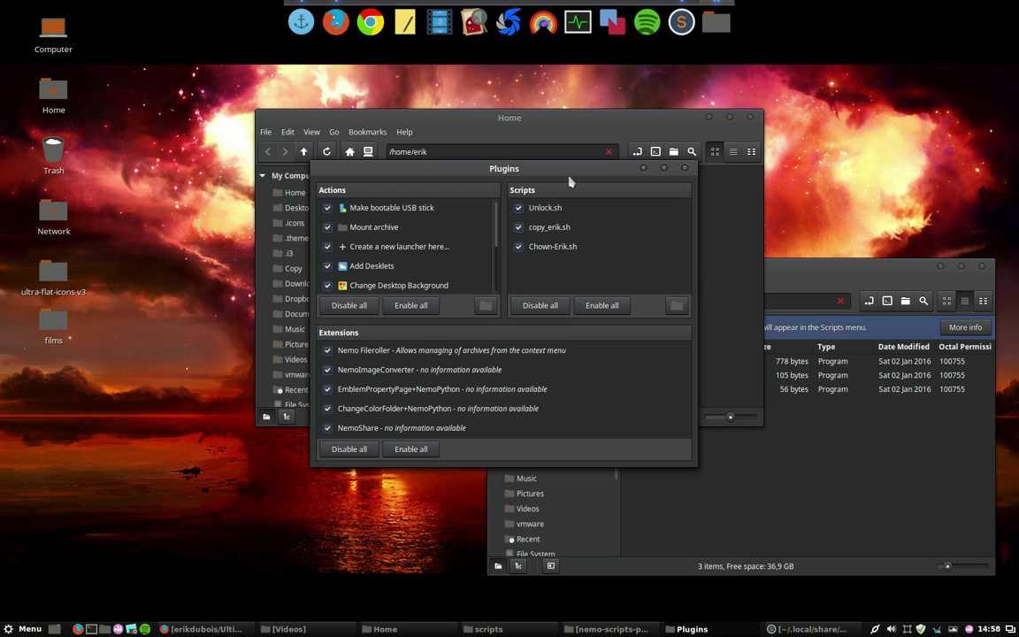
click(685, 168)
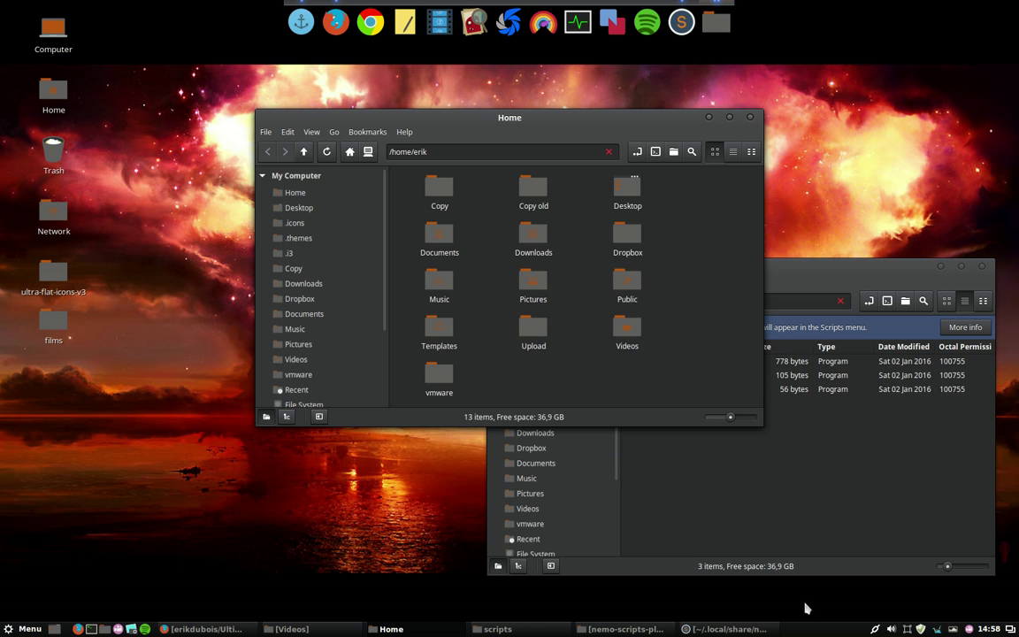